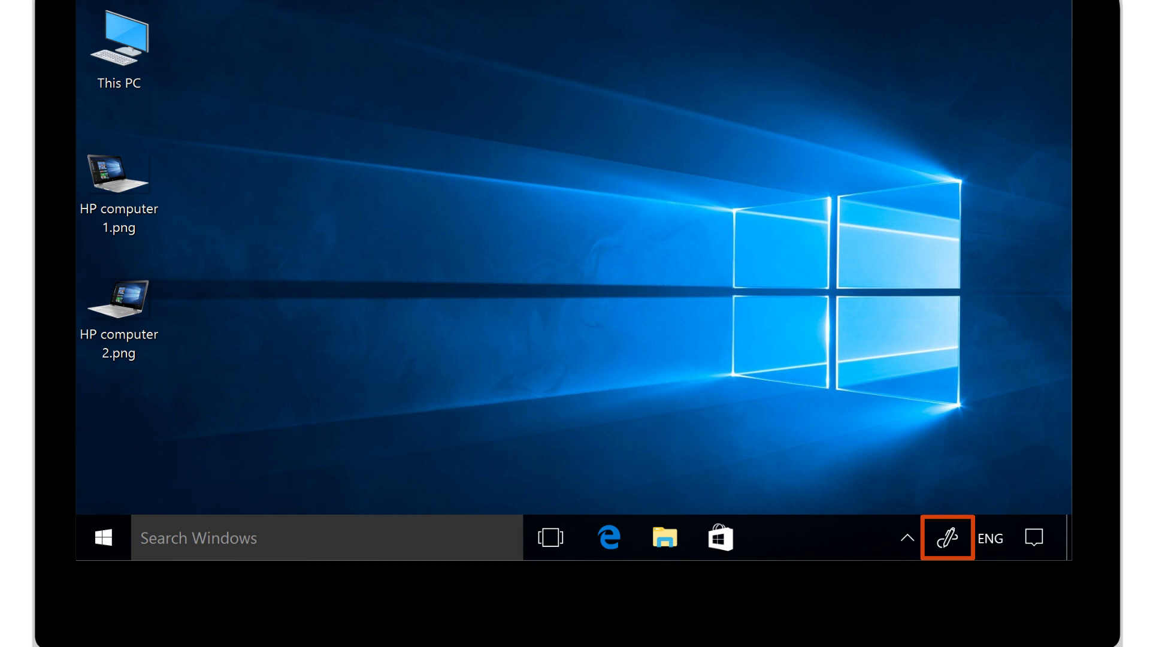
- Open the Windows Ink Workspace panel from the taskbar pen icon
left_click(951, 537)
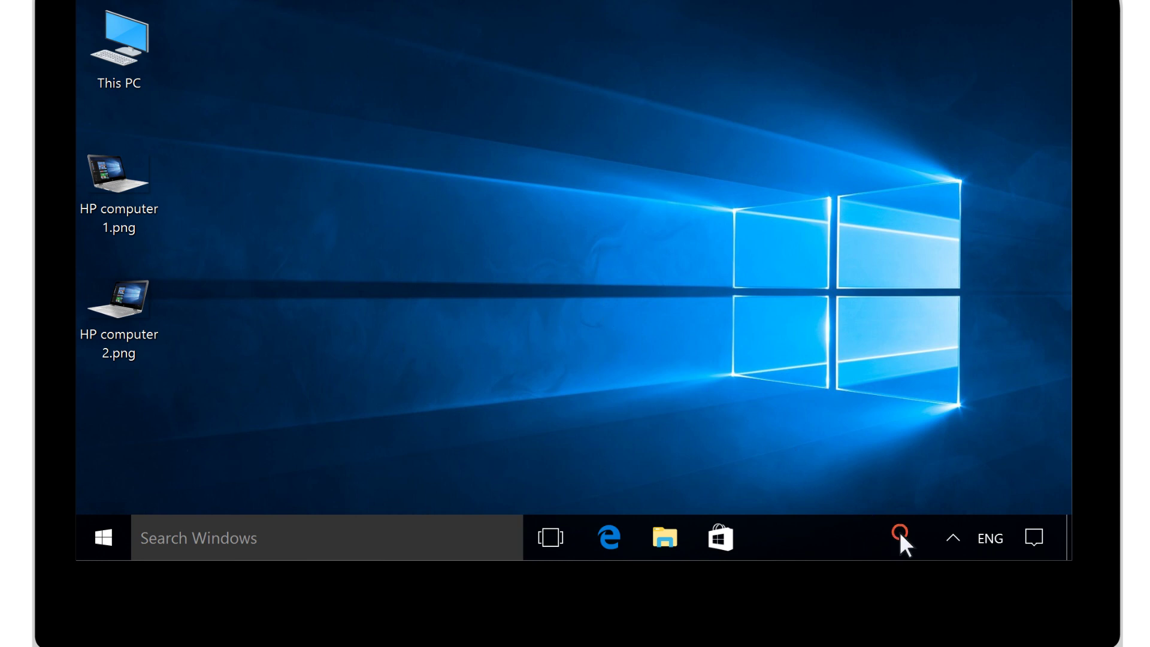
- Turn on 'Show Windows Ink Workspace button' from the taskbar's right-click menu
right_click(900, 532)
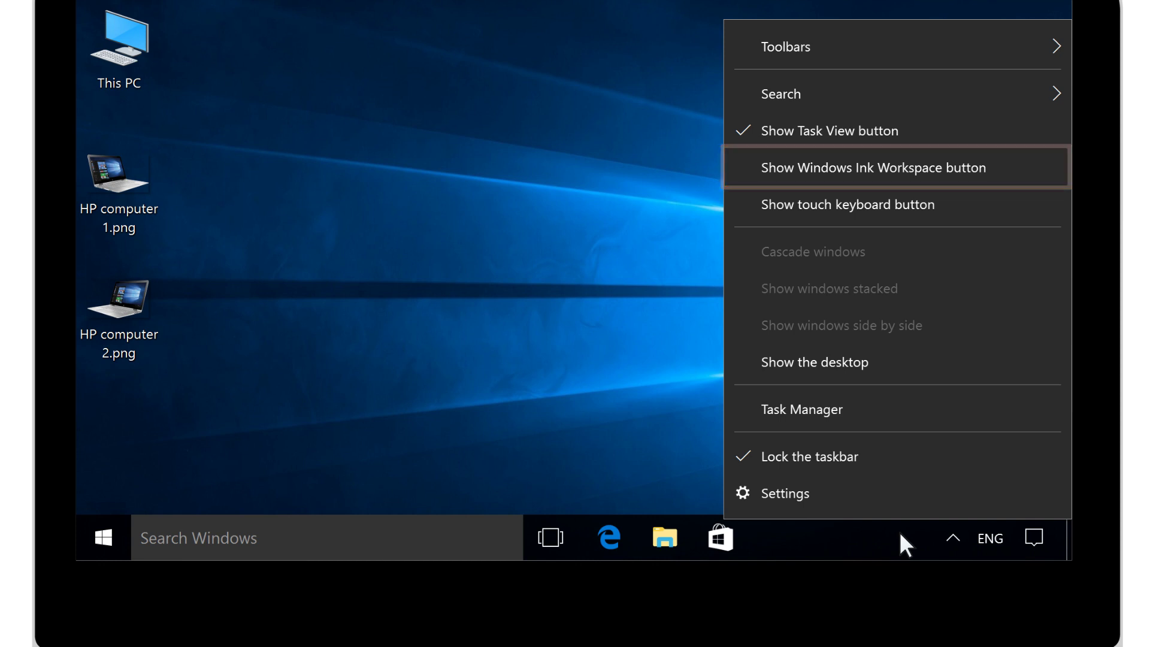
left_click(894, 169)
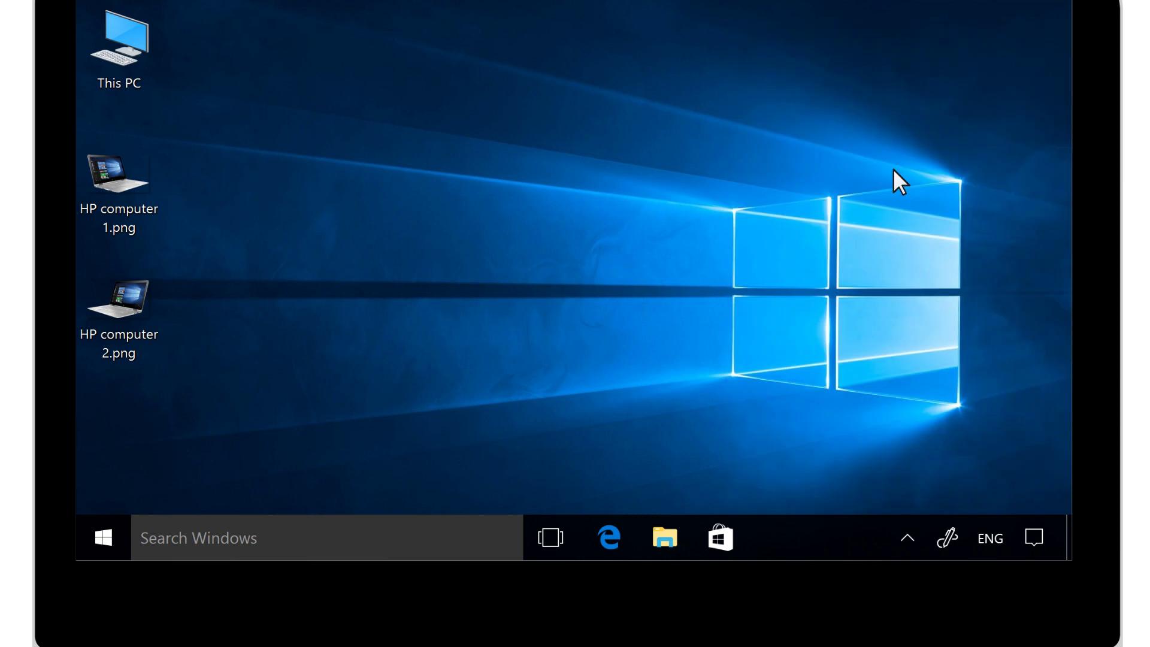
- Write a 'Doctor 2pm' sticky note, minimise it, and bring the Ink Workspace panel back
left_click(948, 538)
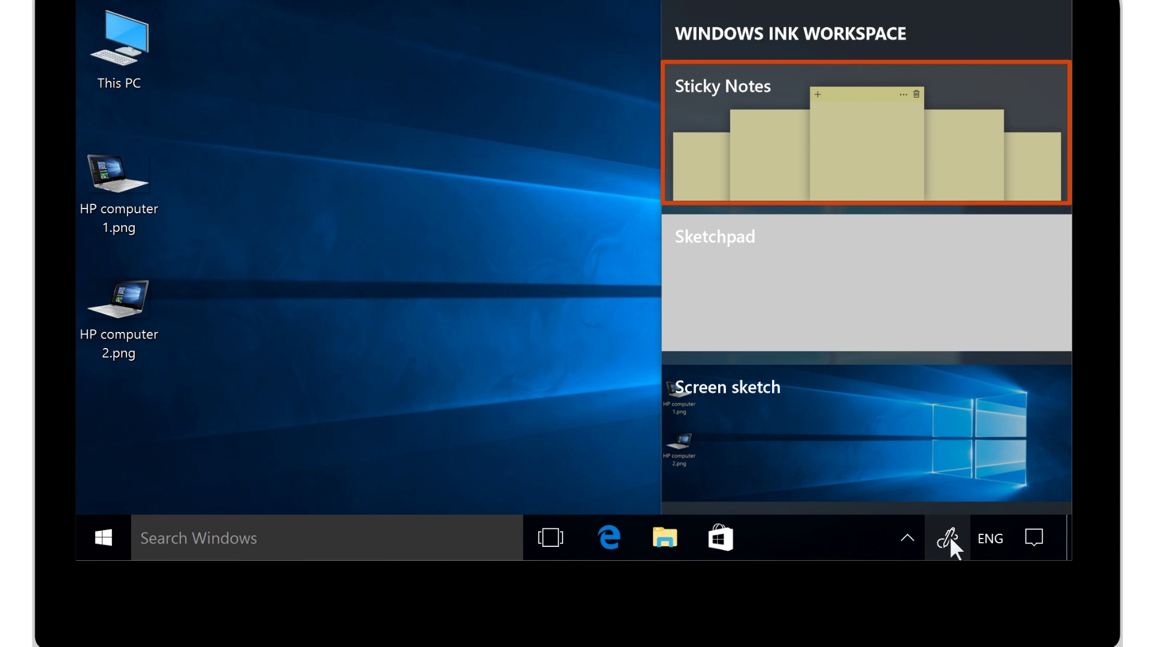
left_click(869, 136)
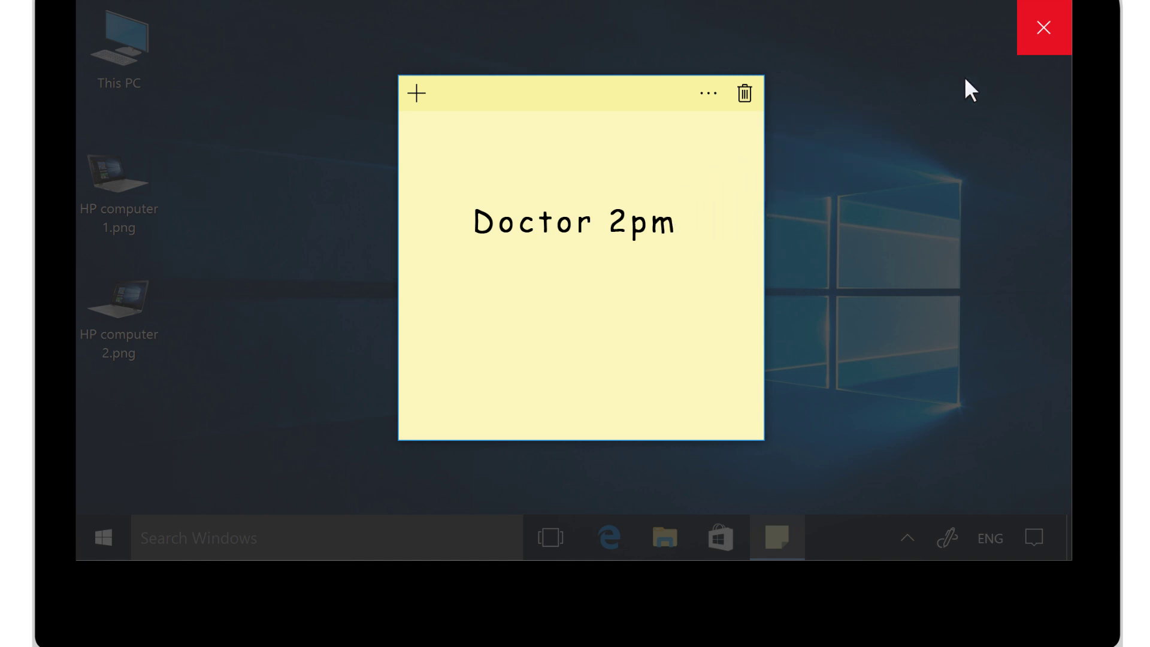
left_click(1044, 27)
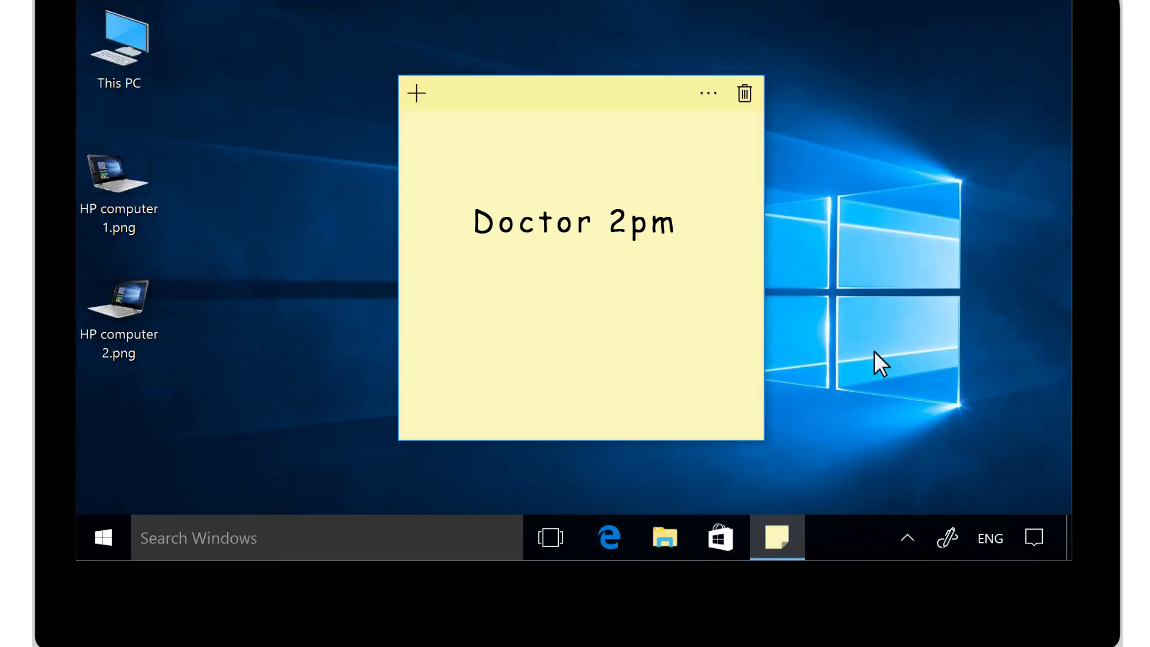
left_click(778, 535)
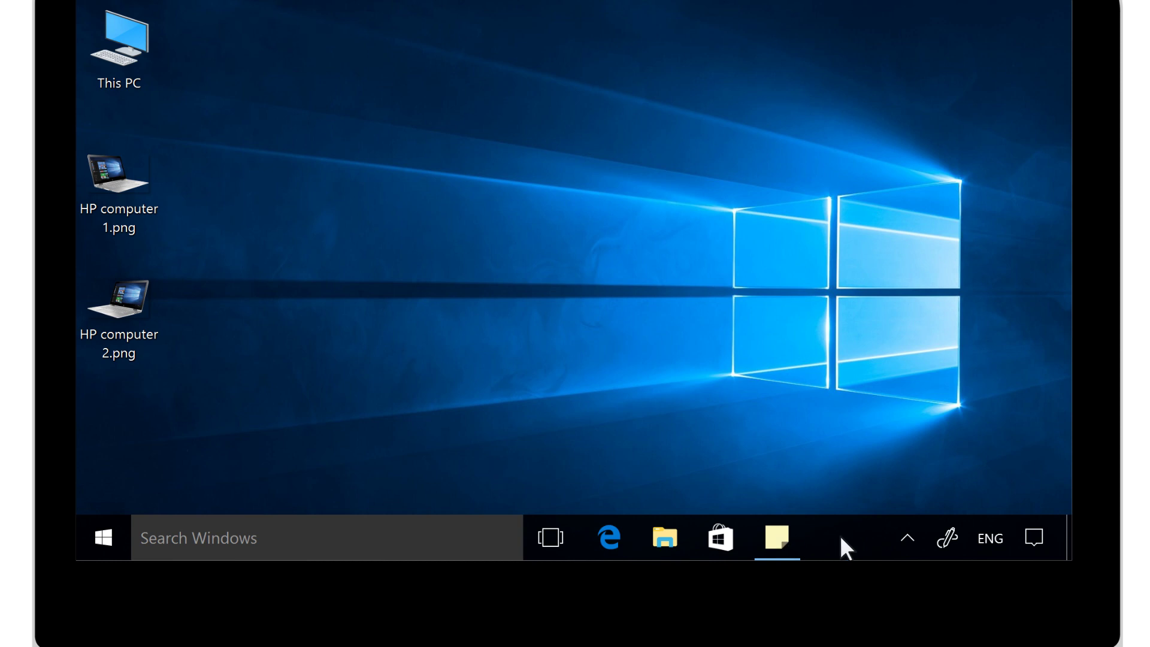
left_click(950, 538)
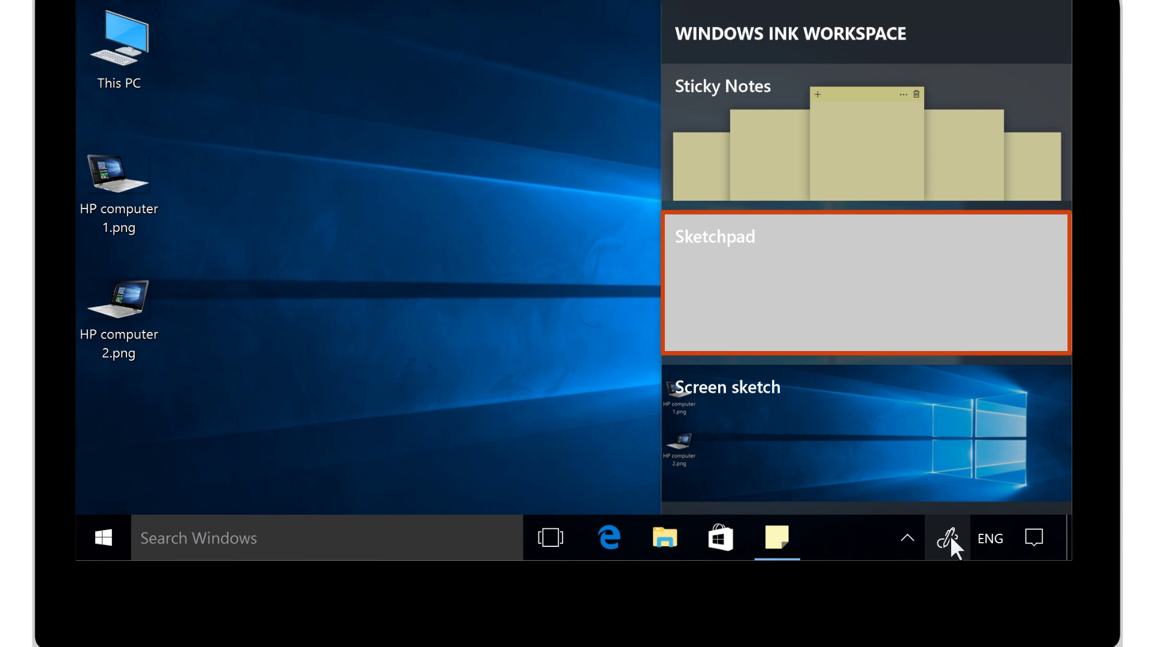
- Open Sketchpad with a blue ballpoint pen and bring out the ruler for straight lines
left_click(880, 276)
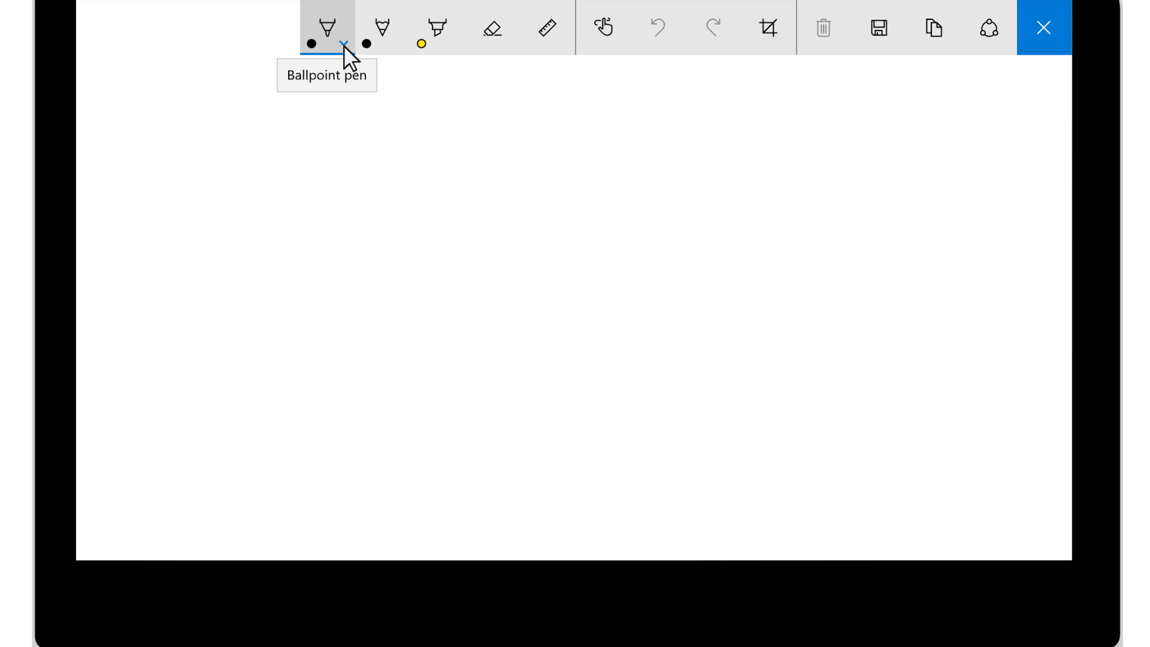
left_click(344, 45)
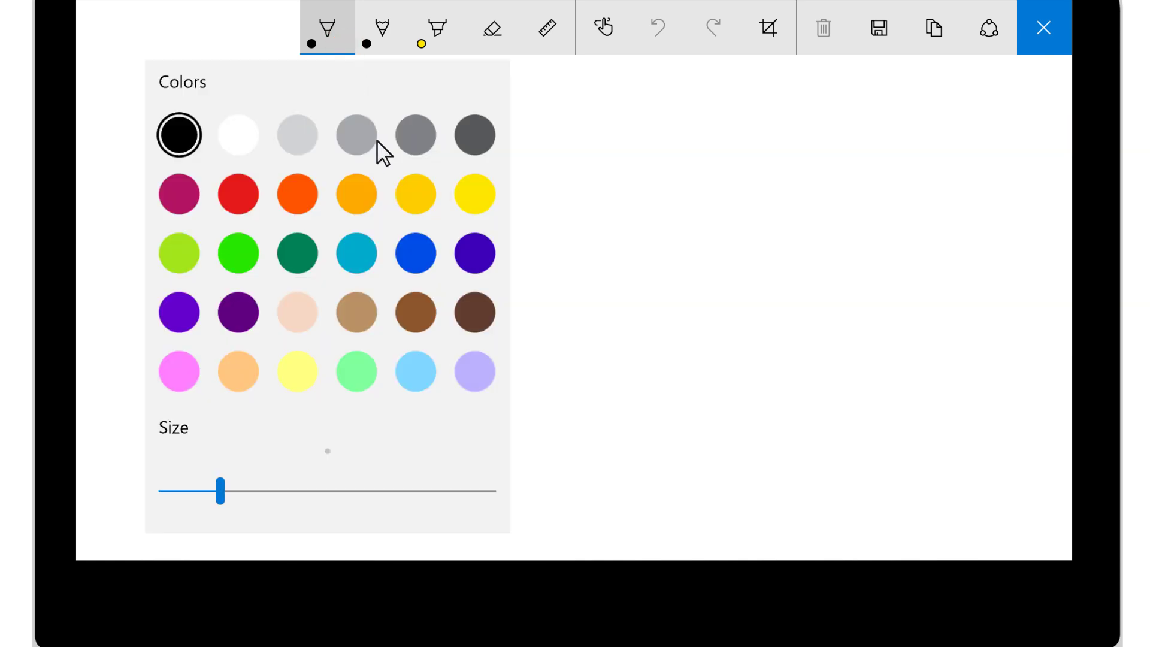
left_click(416, 253)
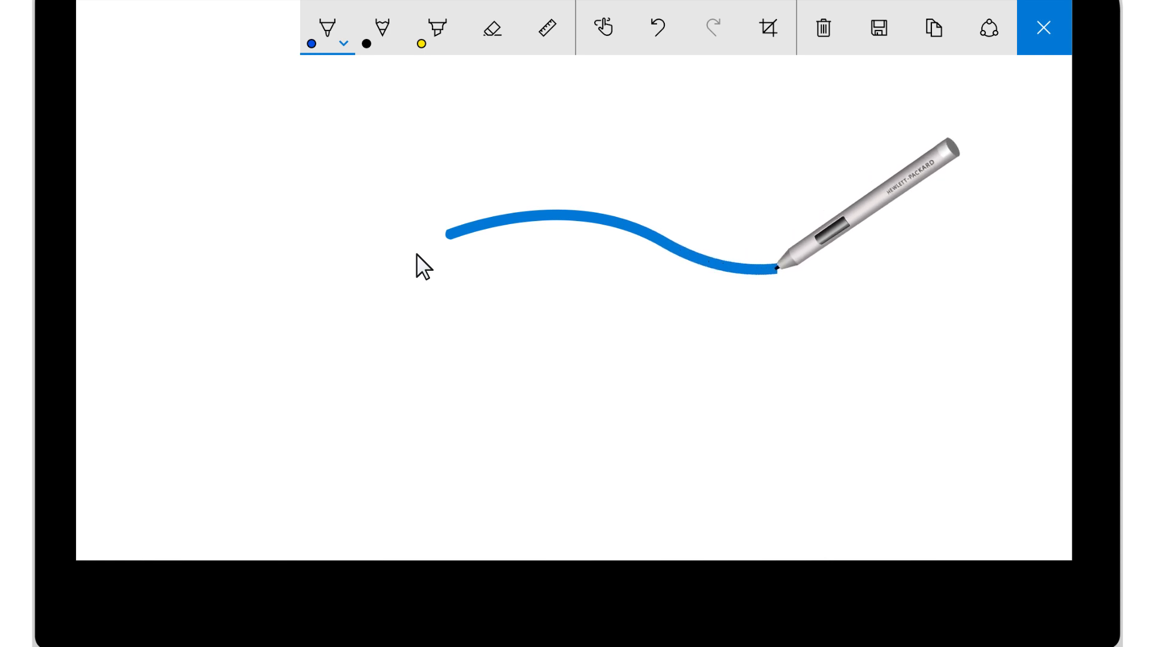
left_click(547, 28)
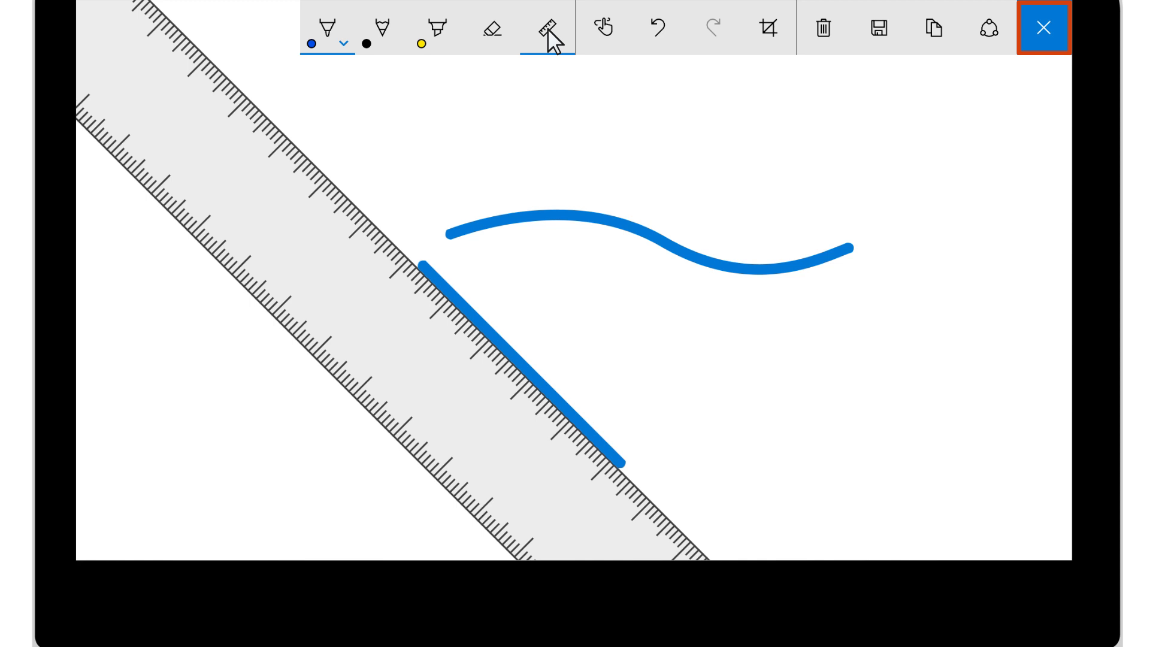
- Close the sketchpad, then screen-sketch the desktop, circling HP computer 1.png in blue
left_click(1044, 28)
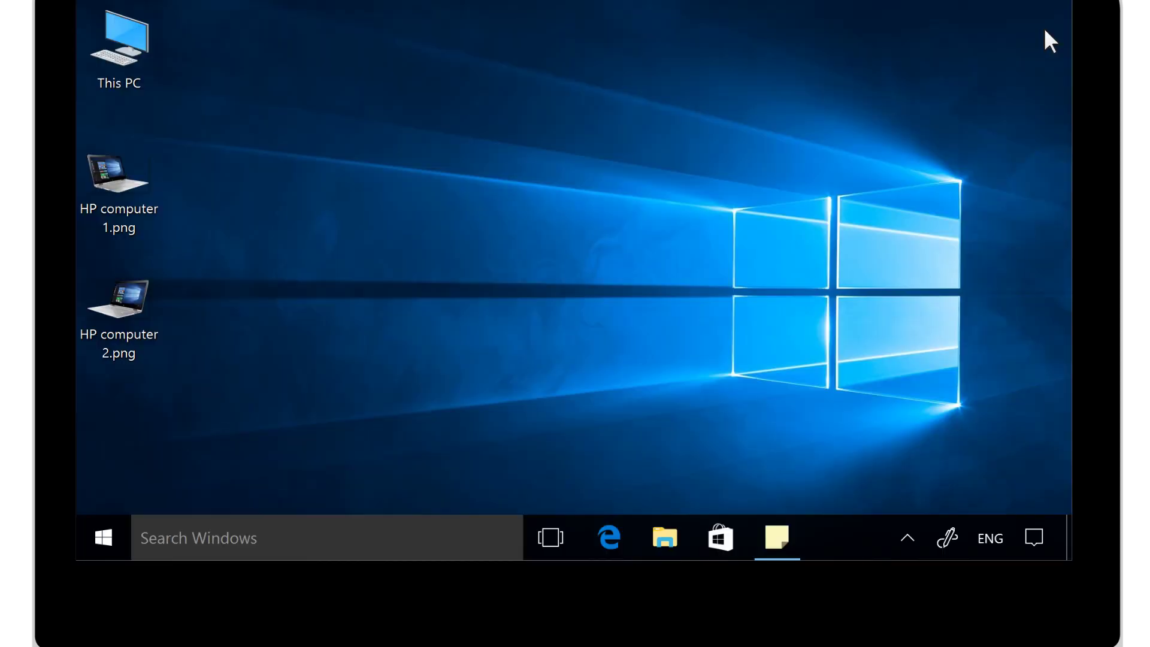
left_click(951, 538)
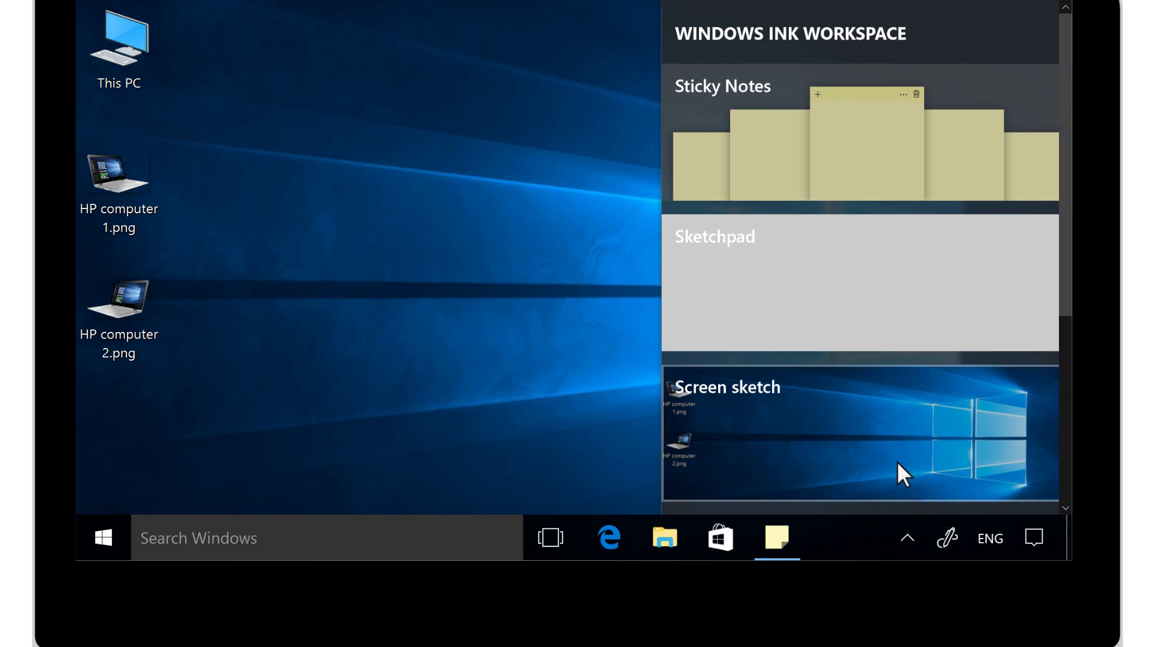
left_click(874, 431)
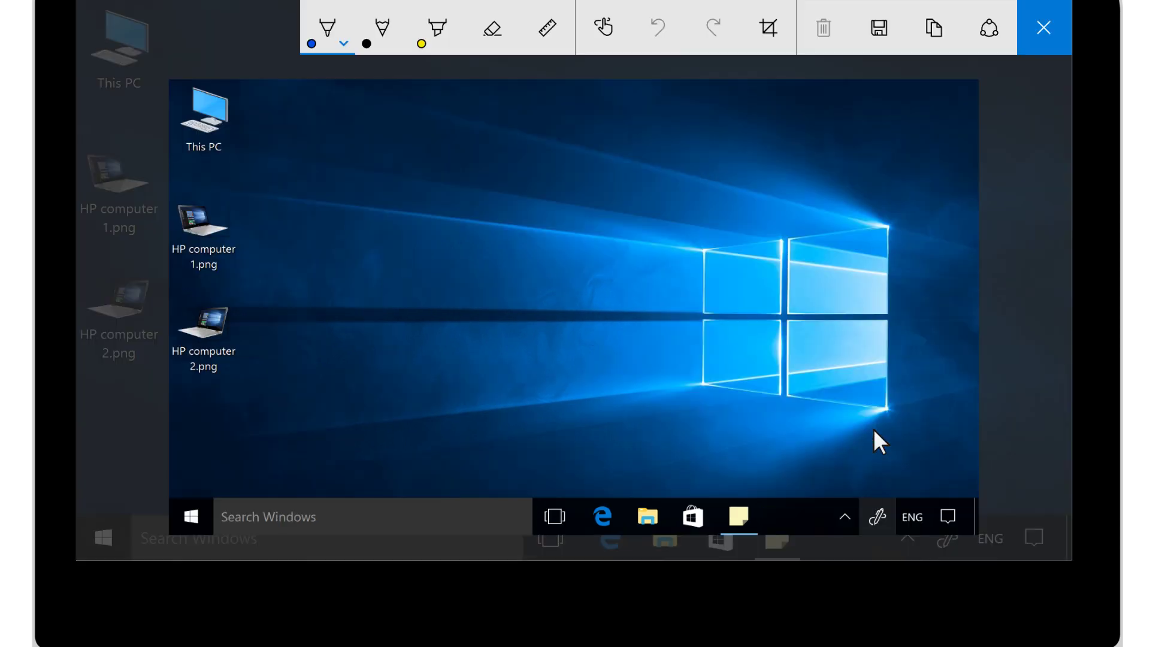
mouse_move(252, 238)
left_mouse_down()
mouse_move(161, 230)
mouse_move(250, 229)
left_mouse_up()
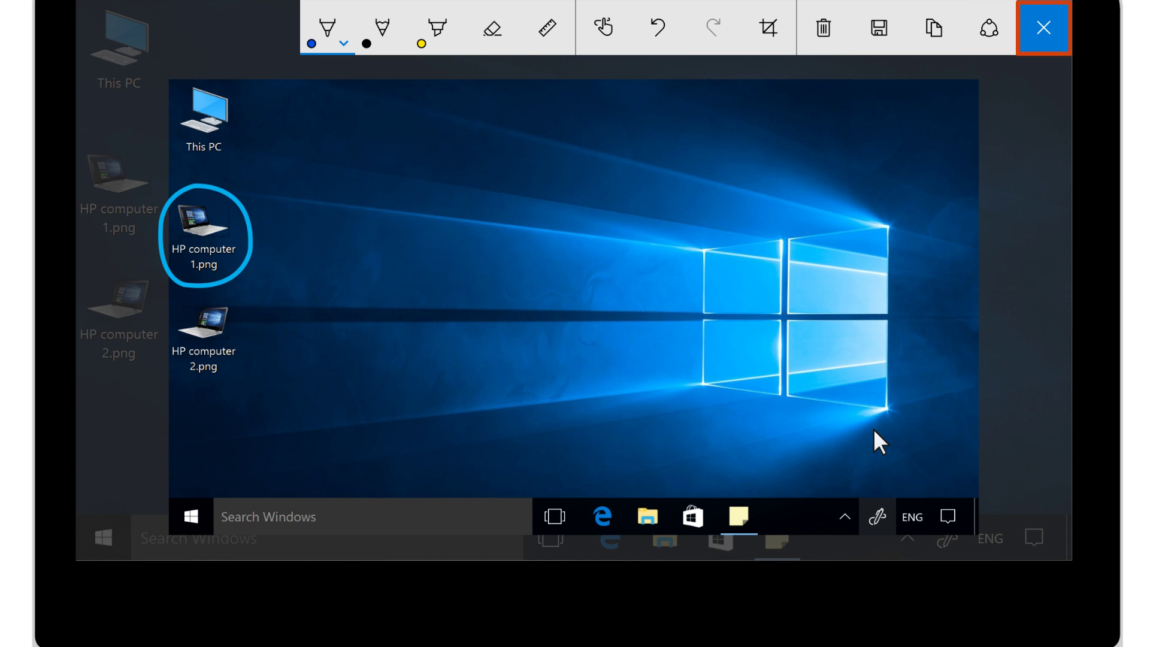
left_click(1043, 27)
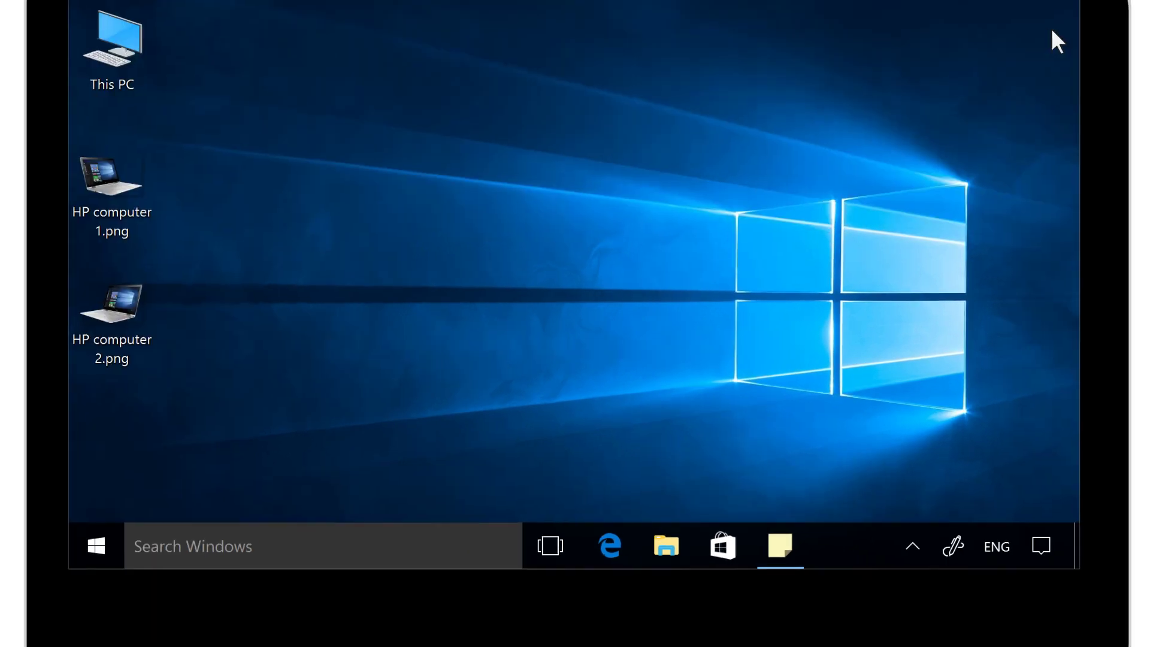